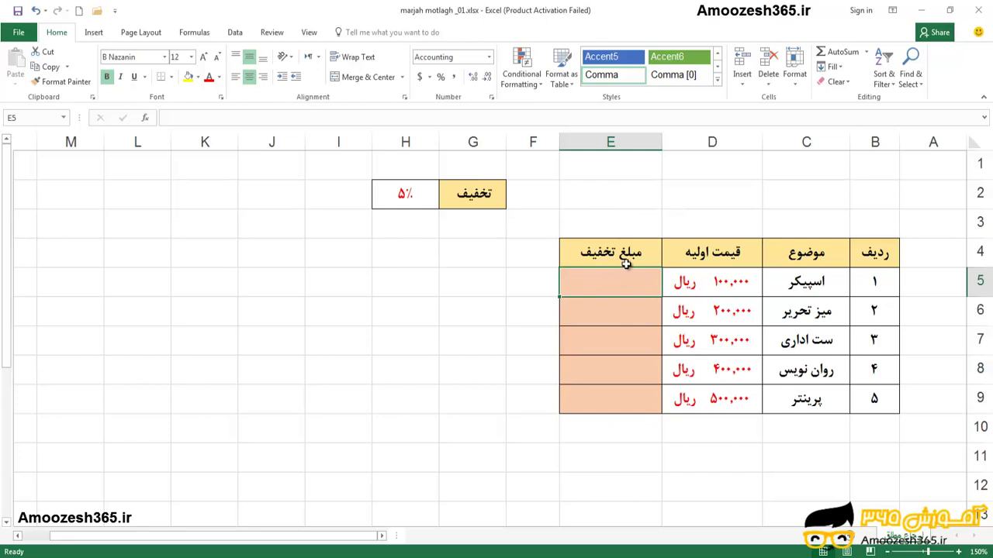
Enter the formula =D5*H2 in E5 so the first item shows a 5,000 ریال discount
{"action": "type", "text": "="}
{"action": "left_click", "coordinate": [716, 284]}
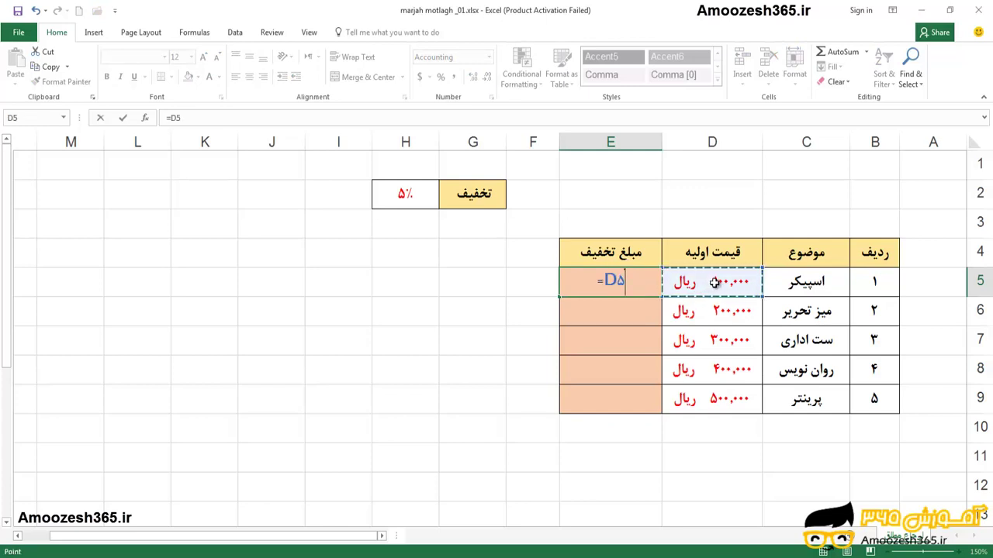
{"action": "type", "text": "*"}
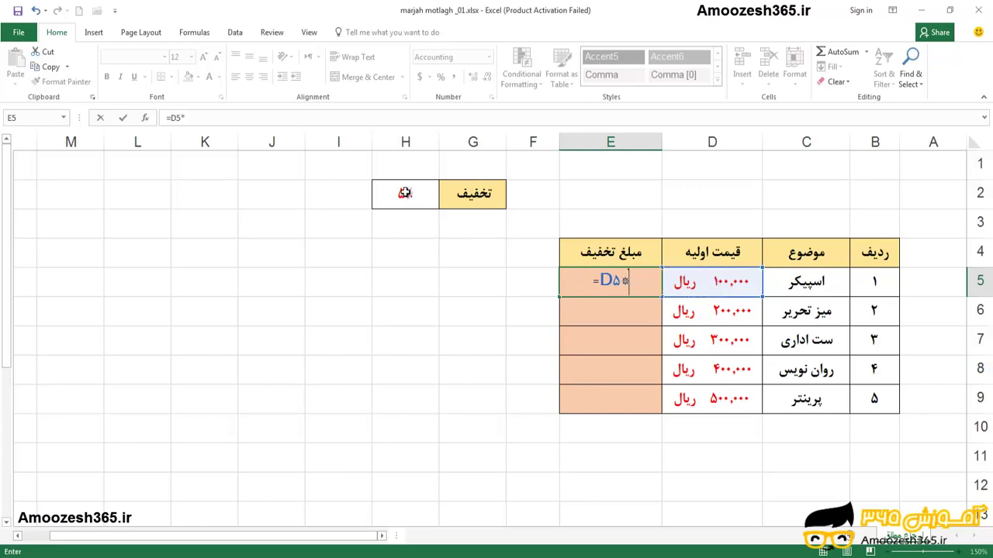
{"action": "left_click", "coordinate": [406, 194]}
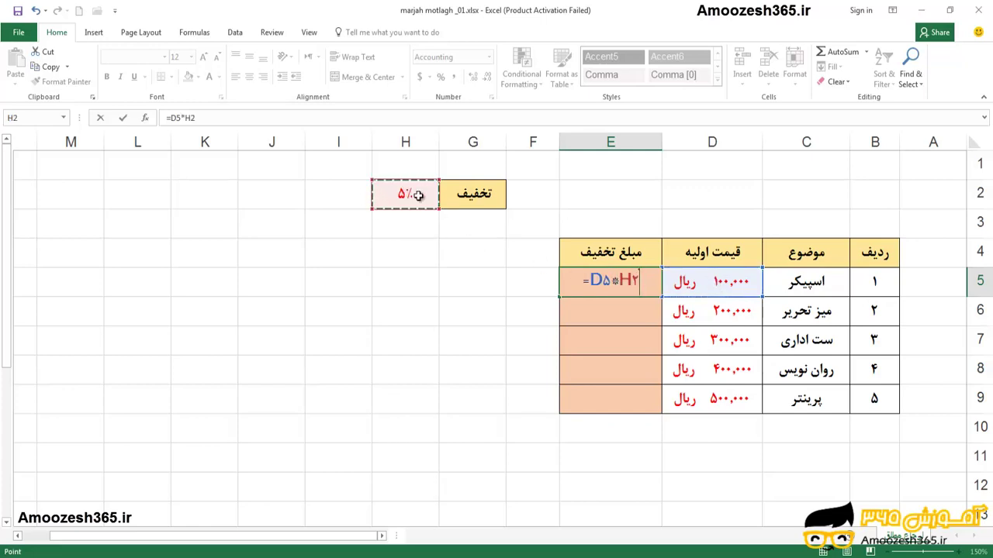
{"action": "key", "text": "ctrl+Return"}
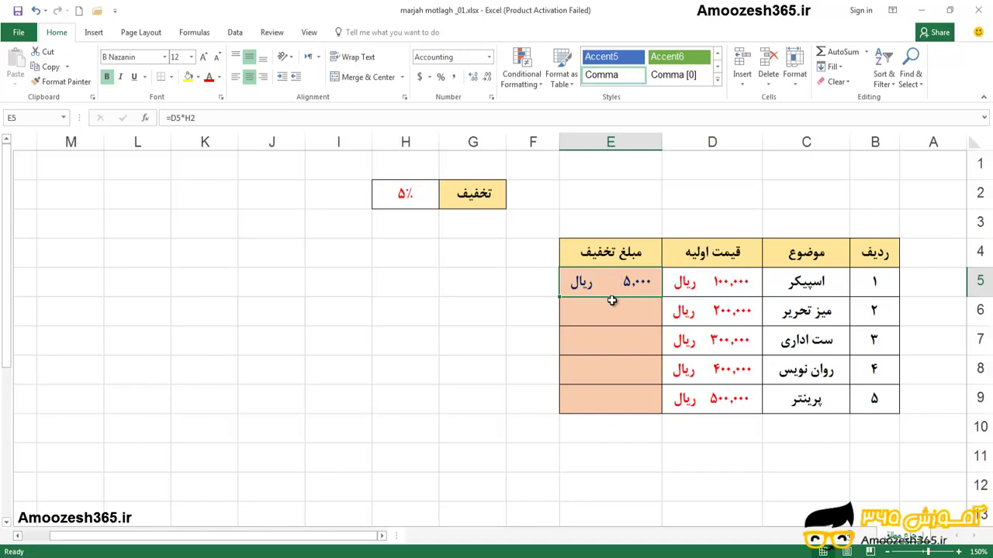
Copy the E5 formula into E6:E9, then inspect E6 to find the rate reference shifted to H3
{"action": "right_click", "coordinate": [609, 283]}
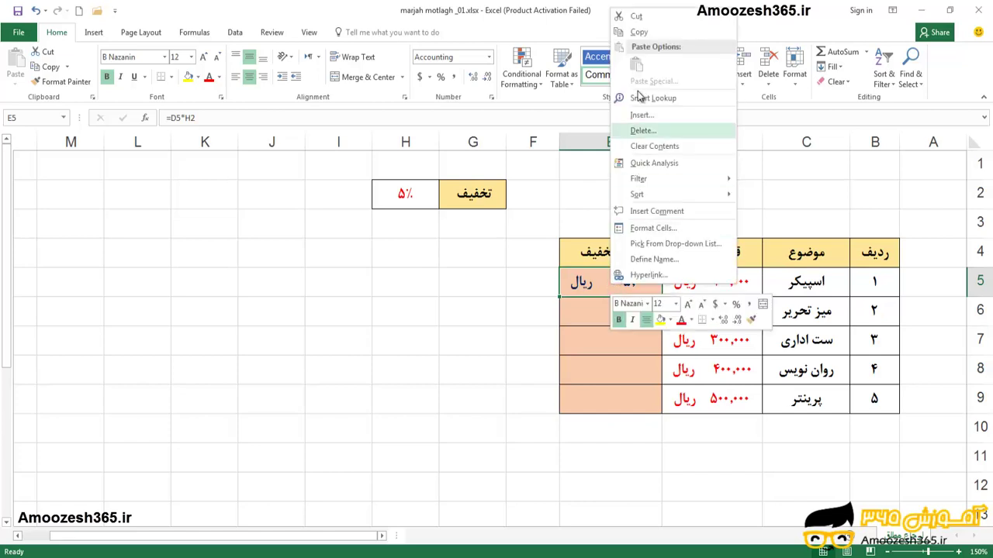
{"action": "left_click", "coordinate": [636, 32]}
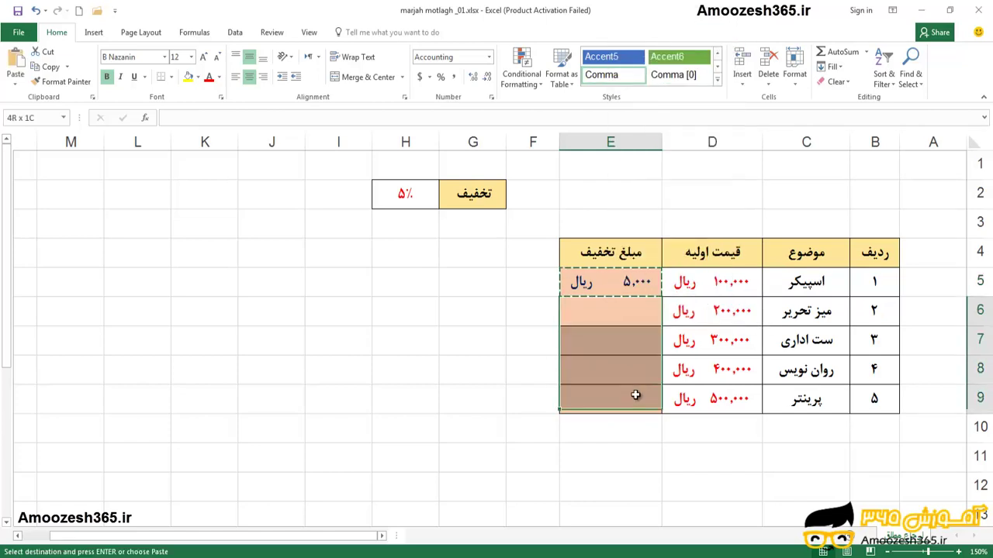
{"action": "left_click_drag", "start_coordinate": [640, 303], "coordinate": [636, 397]}
{"action": "right_click", "coordinate": [628, 354]}
{"action": "left_click", "coordinate": [651, 133]}
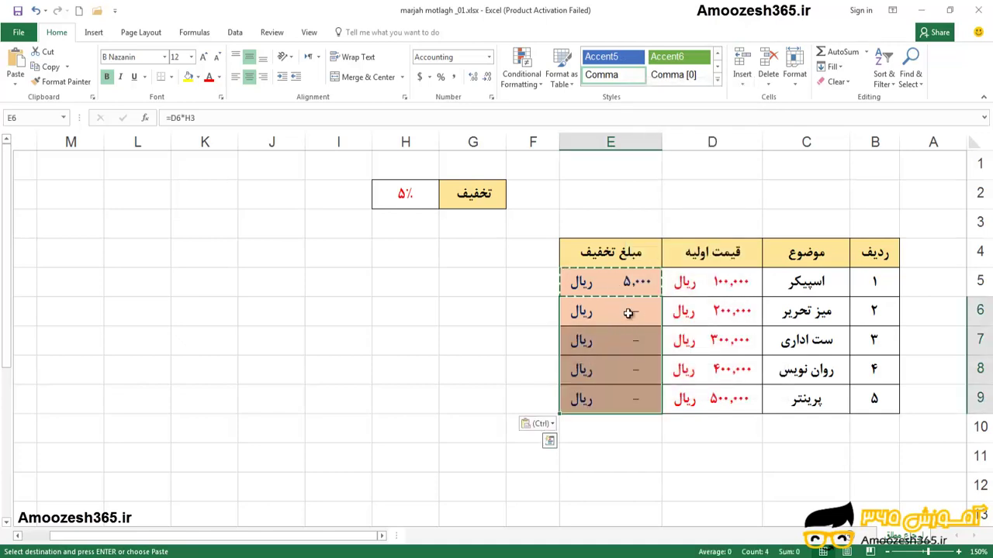
{"action": "key", "text": "Escape"}
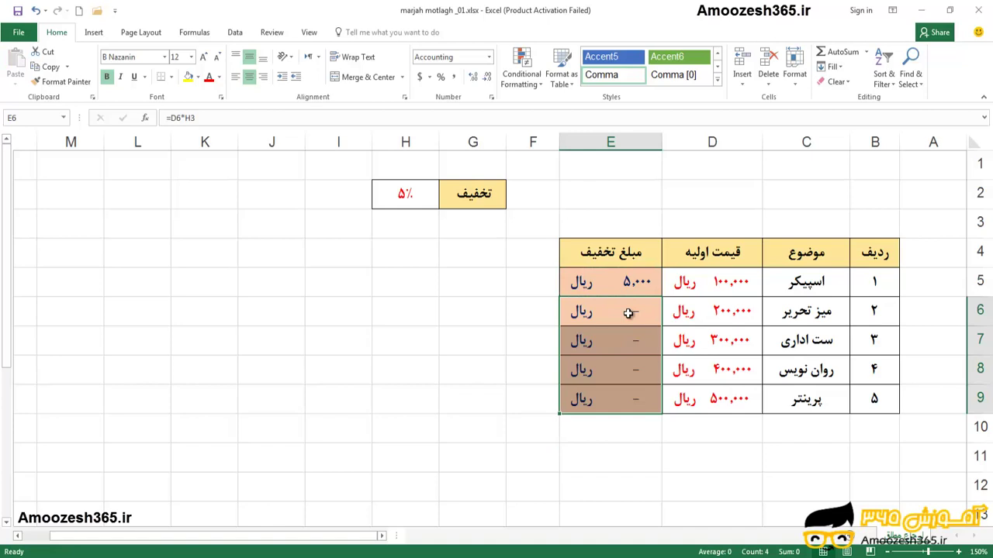
{"action": "double_click", "coordinate": [629, 313]}
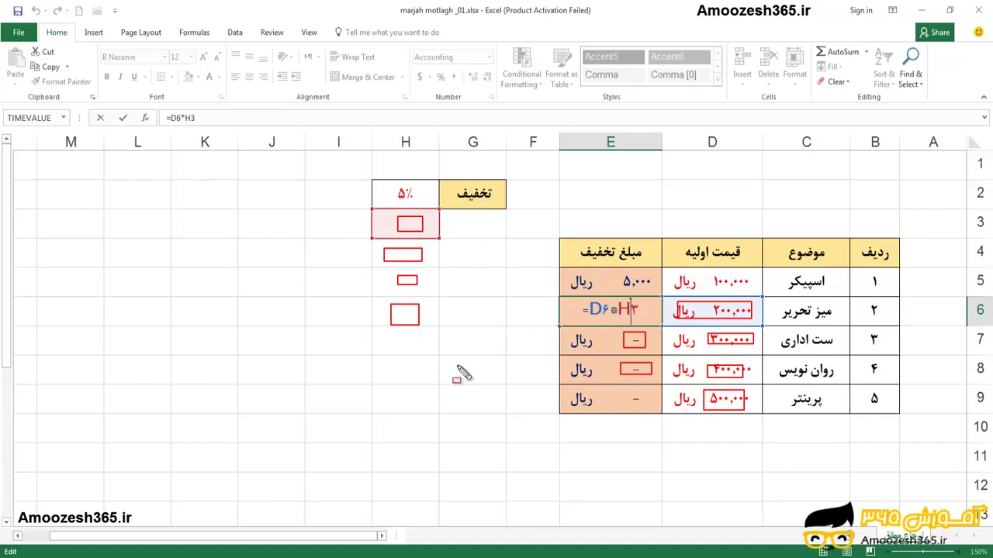
{"action": "key", "text": "ctrl+Return"}
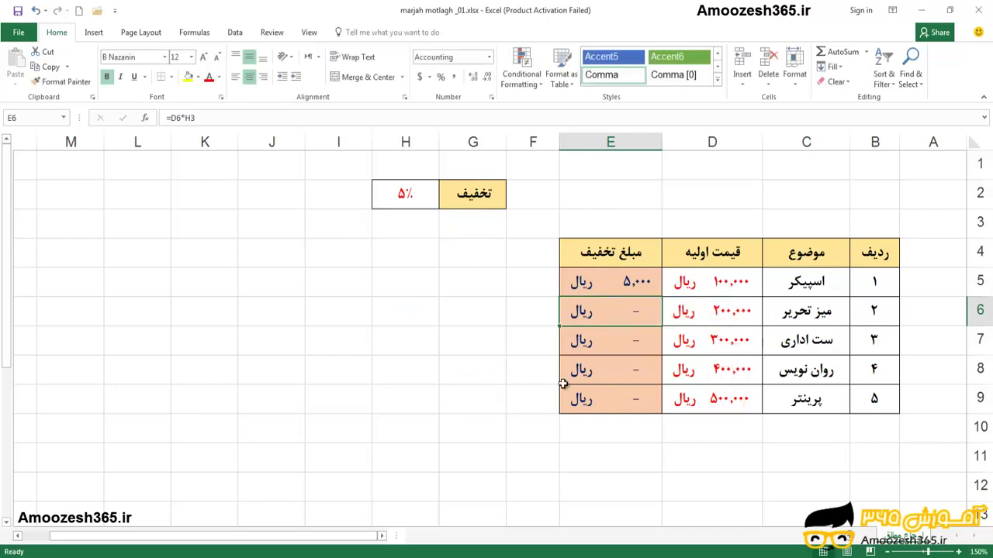
{"action": "double_click", "coordinate": [604, 403]}
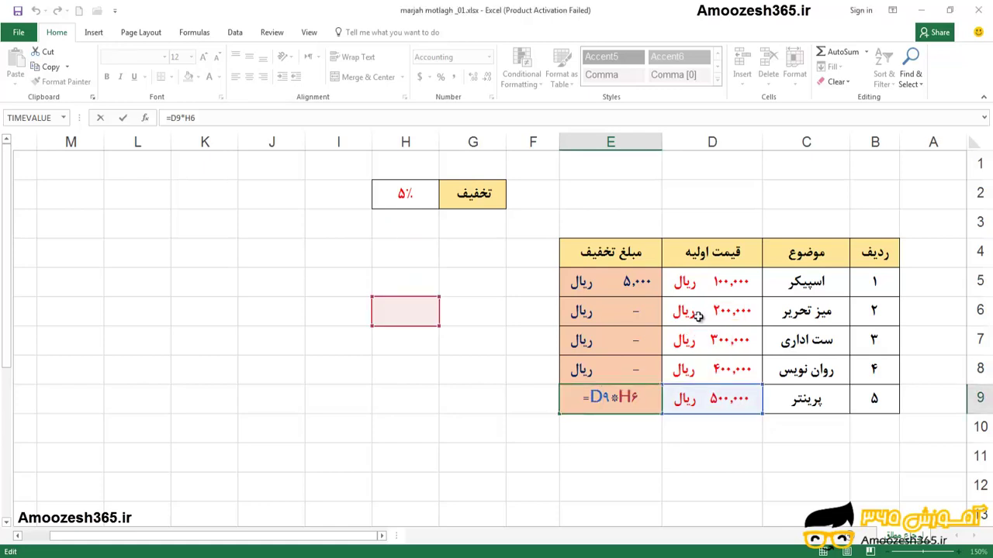
{"action": "key", "text": "Escape"}
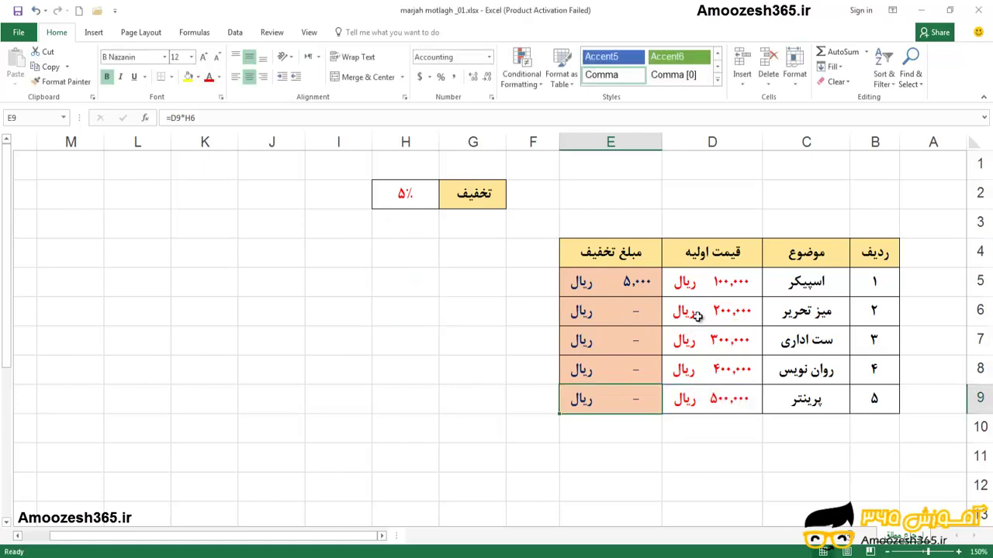
{"action": "double_click", "coordinate": [642, 284]}
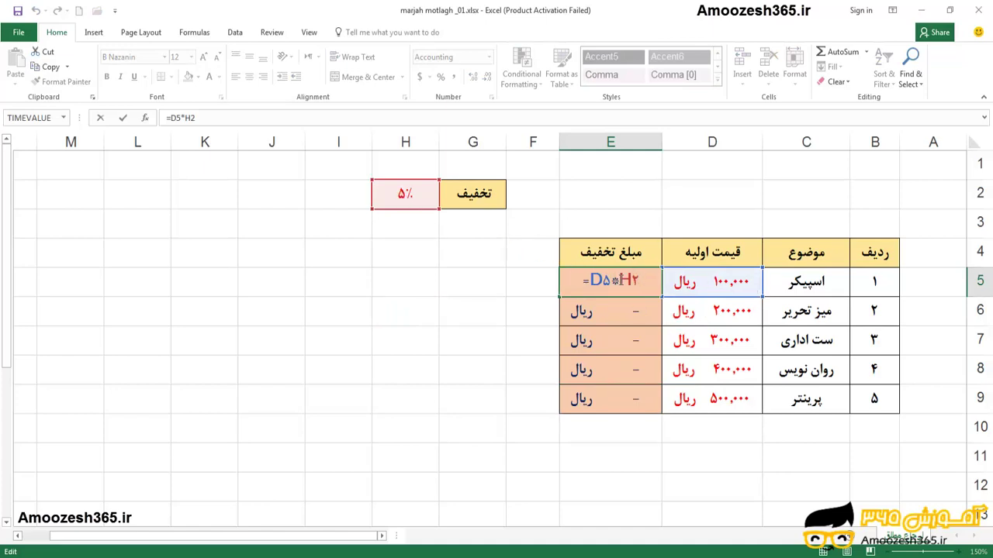
Try making E5's H2 reference absolute with F4, then abandon the edit, leaving =D5*H2
{"action": "double_click", "coordinate": [623, 280]}
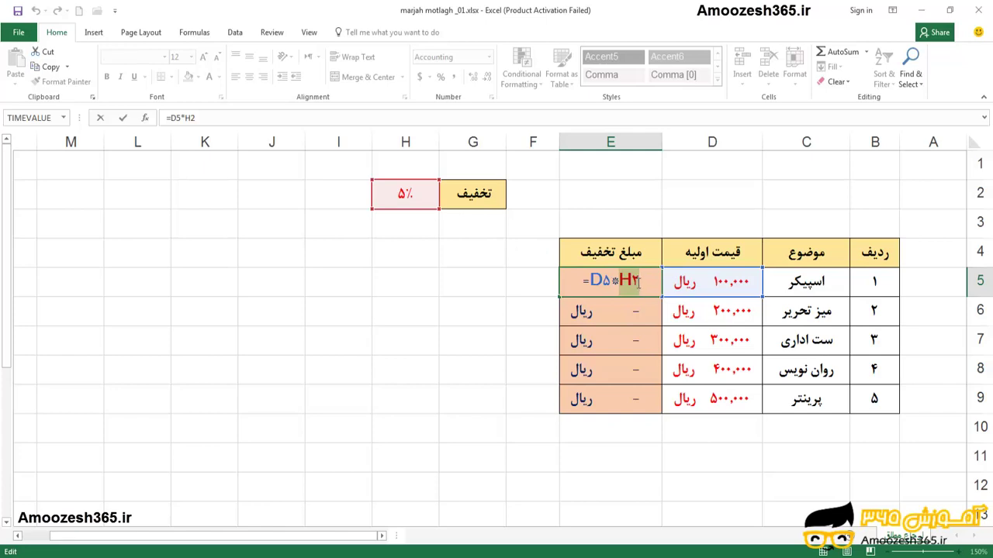
{"action": "key", "text": "F4"}
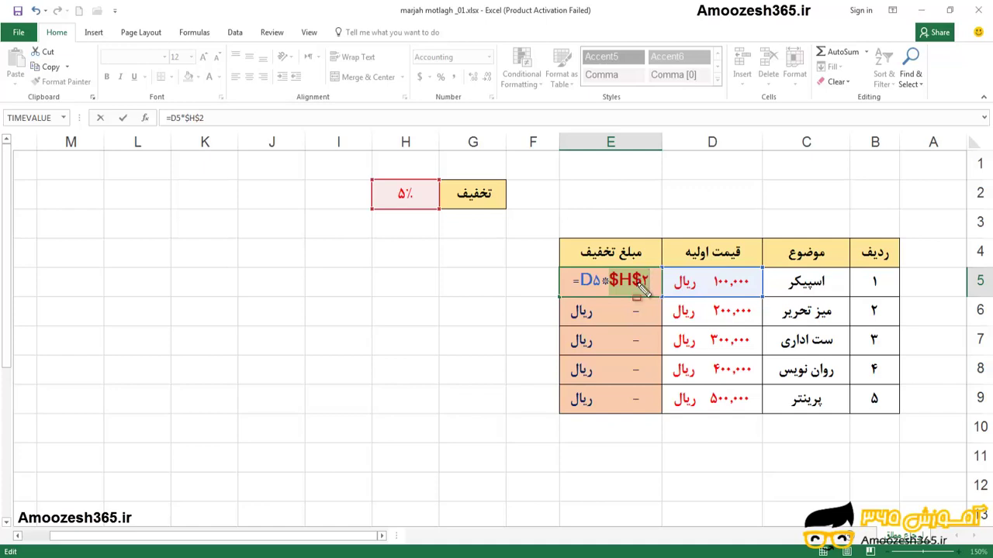
{"action": "mouse_move", "coordinate": [440, 121]}
{"action": "left_mouse_down"}
{"action": "mouse_move", "coordinate": [324, 485]}
{"action": "mouse_move", "coordinate": [370, 530]}
{"action": "left_mouse_up"}
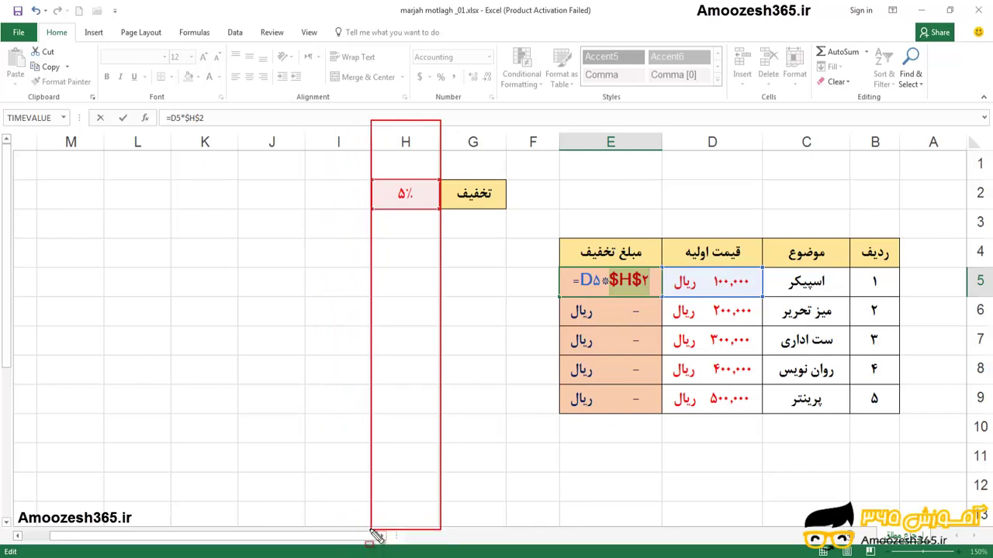
{"action": "left_click_drag", "start_coordinate": [992, 176], "coordinate": [163, 209]}
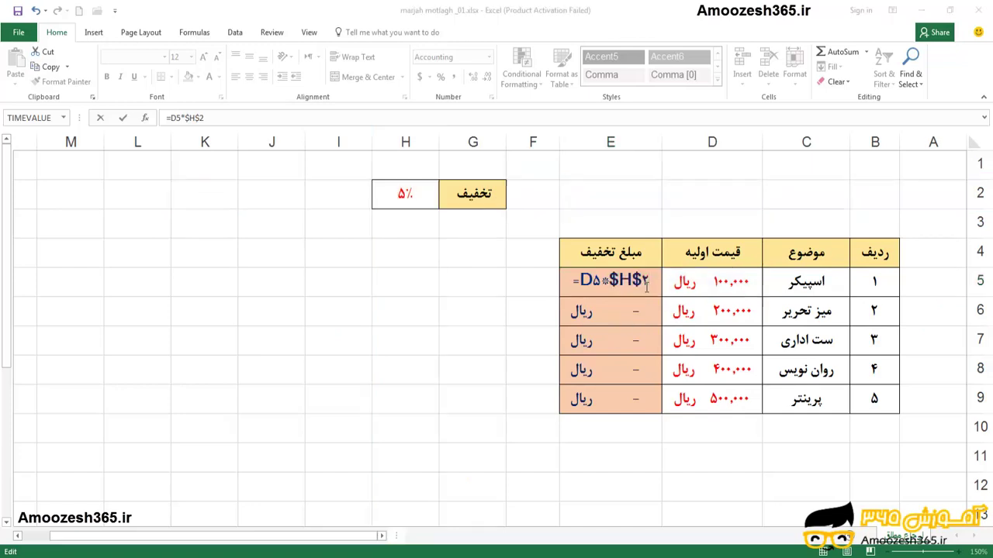
{"action": "key", "text": "ctrl+Return"}
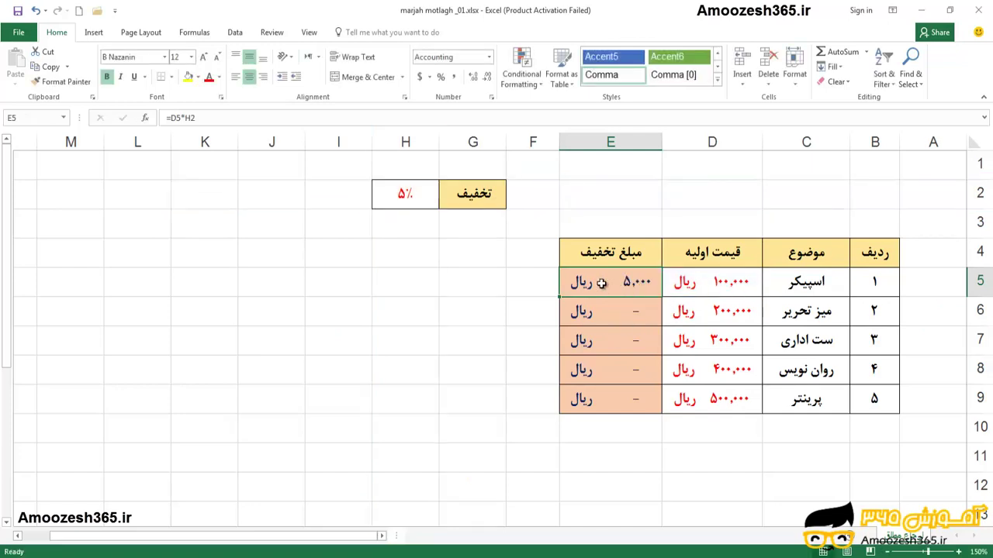
Lock the rate reference as $H$2 so E5 holds =D5*$H$2, still showing 5,000 ریال
{"action": "double_click", "coordinate": [603, 282]}
{"action": "double_click", "coordinate": [631, 284]}
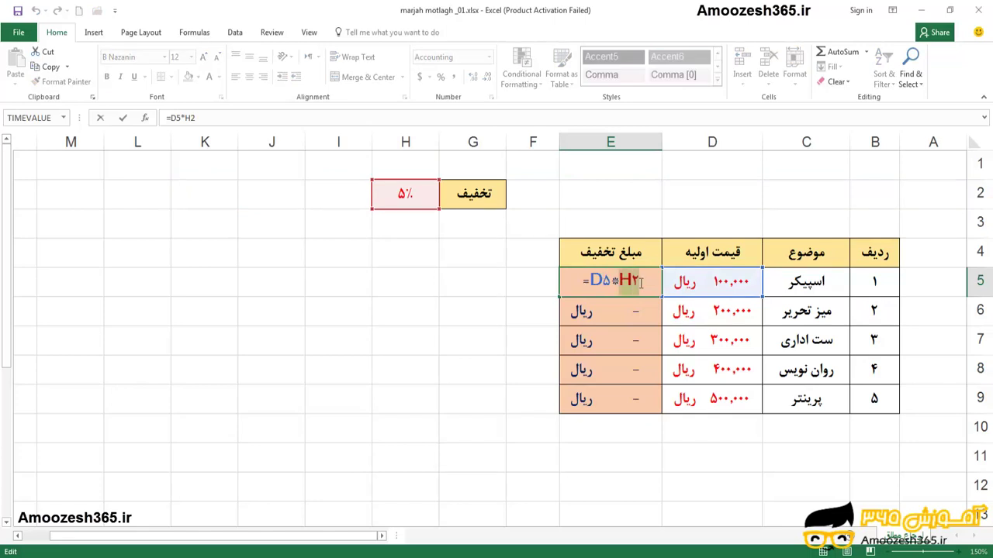
{"action": "key", "text": "F4"}
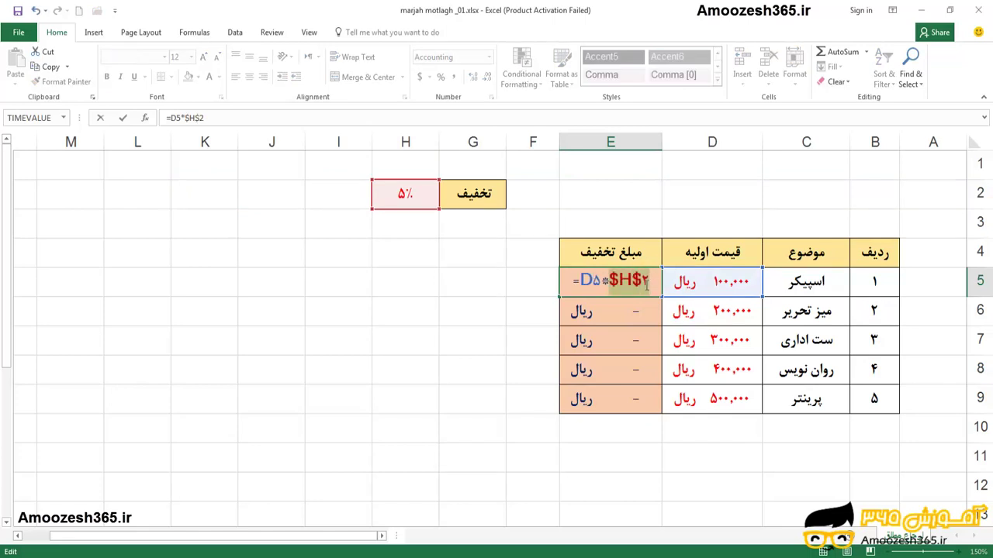
{"action": "key", "text": "ctrl+Return"}
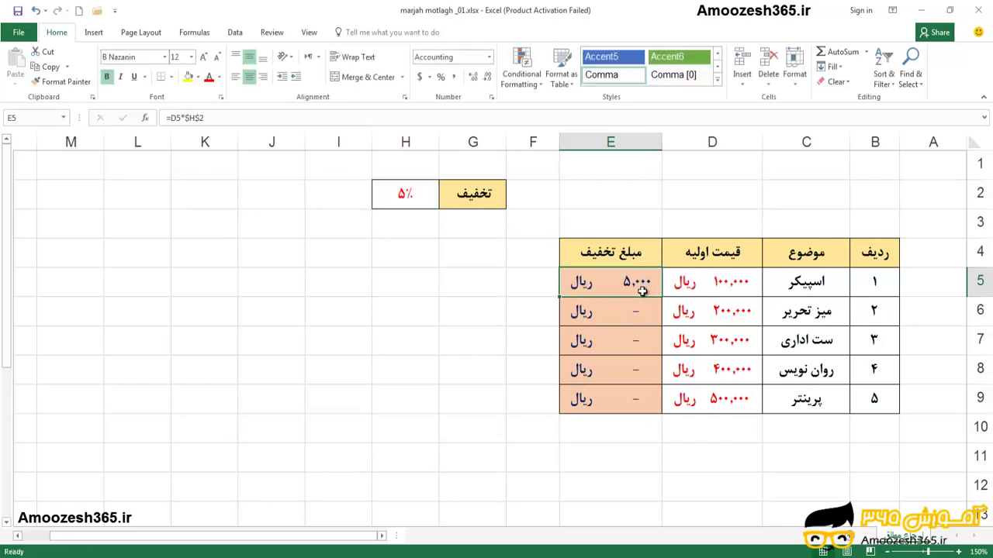
{"action": "left_click", "coordinate": [215, 117]}
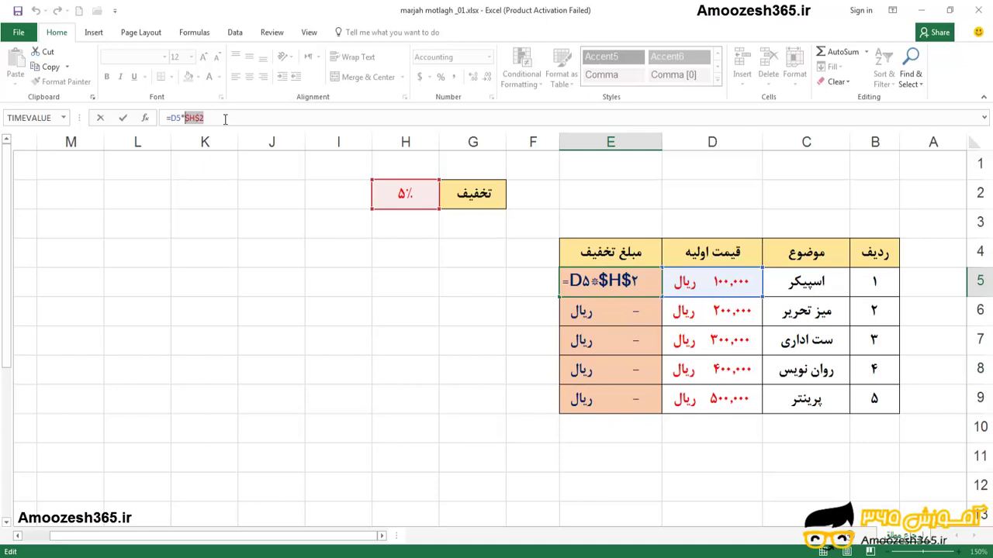
{"action": "key", "text": "ctrl+Return"}
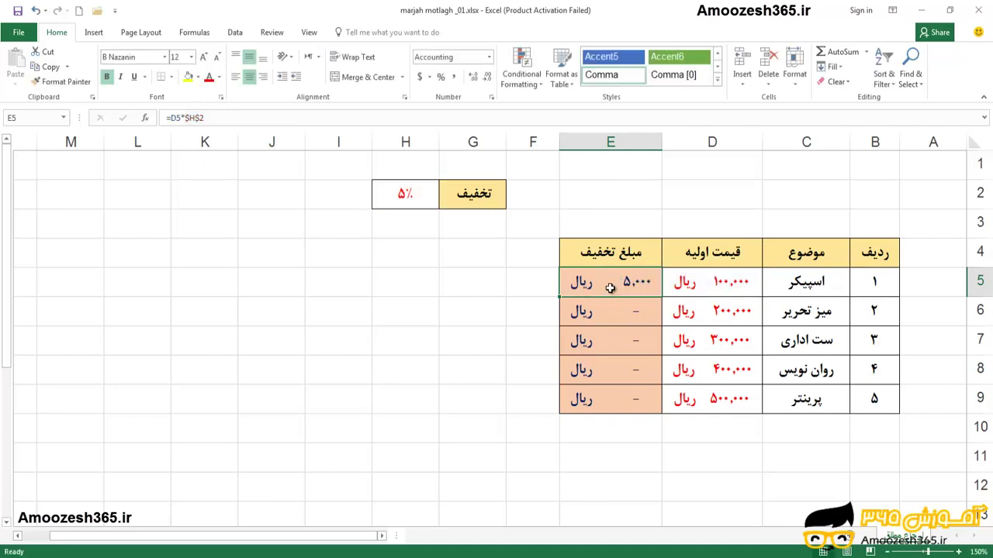
Copy the =D5*$H$2 formula from E5 into E6:E9
{"action": "right_click", "coordinate": [608, 284]}
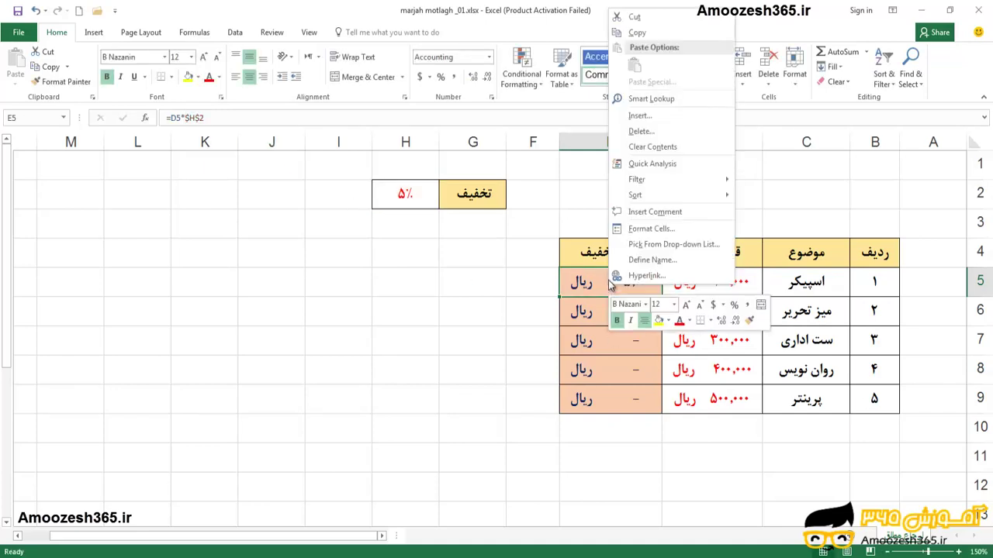
{"action": "left_click", "coordinate": [637, 32]}
{"action": "left_click_drag", "start_coordinate": [617, 312], "coordinate": [623, 395]}
{"action": "right_click", "coordinate": [623, 395]}
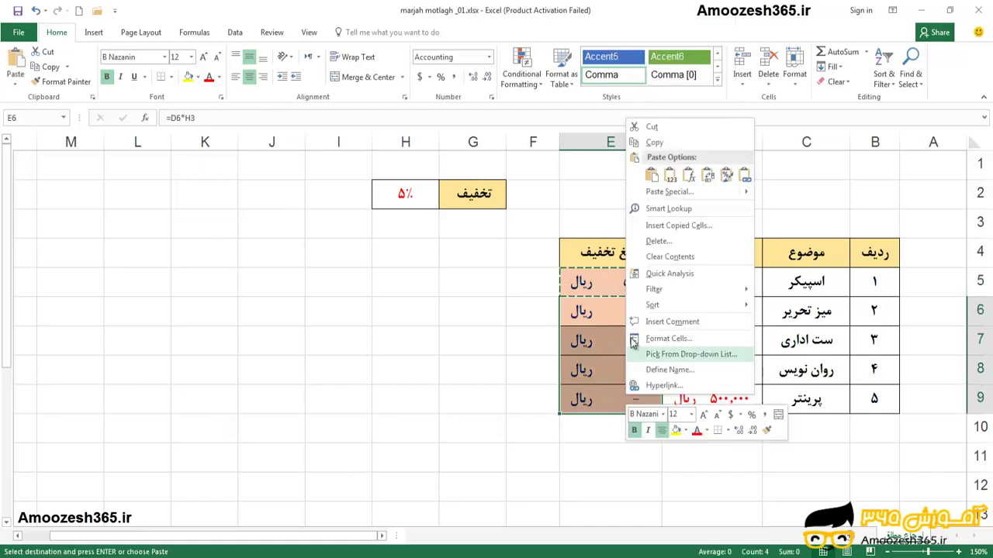
{"action": "left_click", "coordinate": [653, 172]}
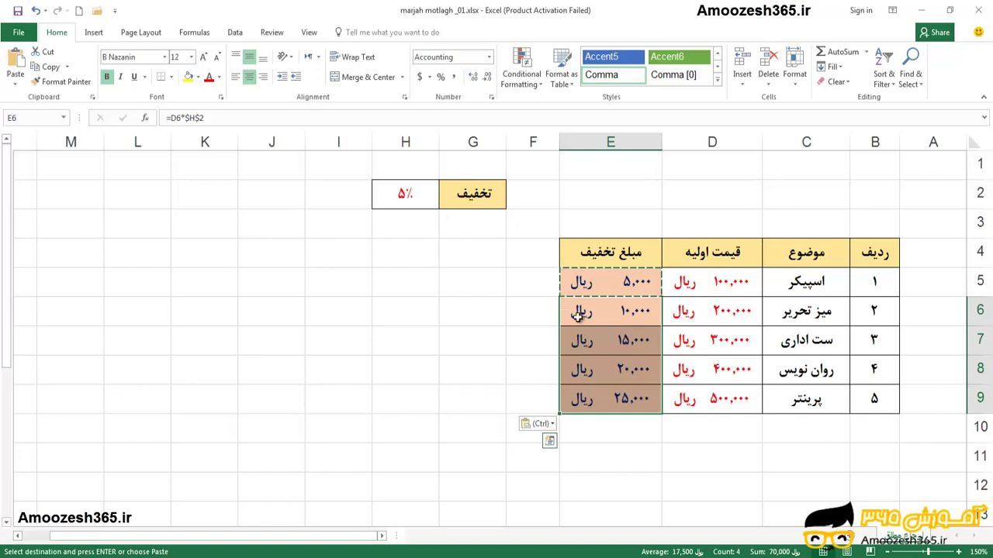
{"action": "key", "text": "Escape"}
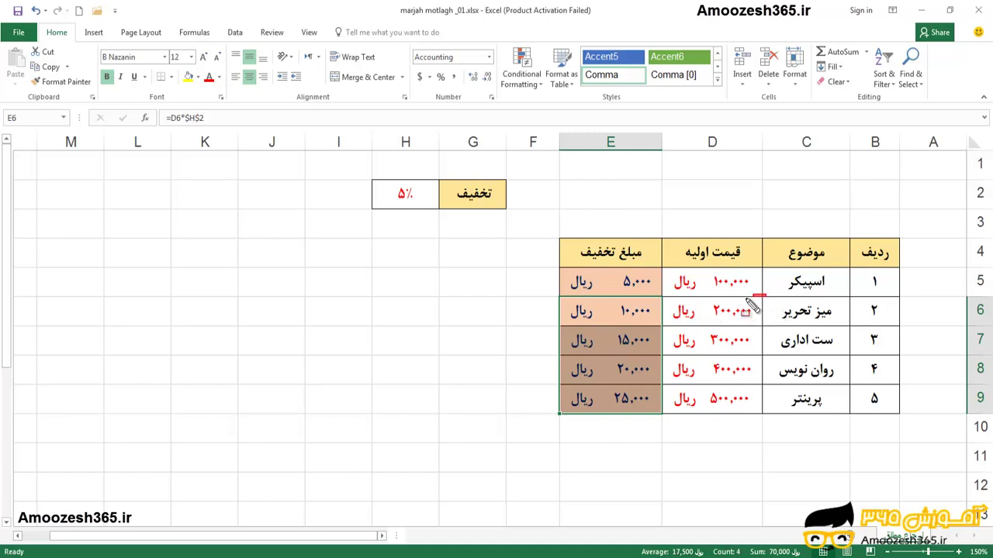
Check E6's 10,000 result against the 200,000 price in D6 and the 5% rate in H2
{"action": "left_click_drag", "start_coordinate": [767, 295], "coordinate": [695, 323]}
{"action": "left_click_drag", "start_coordinate": [446, 175], "coordinate": [389, 206]}
{"action": "left_click_drag", "start_coordinate": [613, 297], "coordinate": [643, 318]}
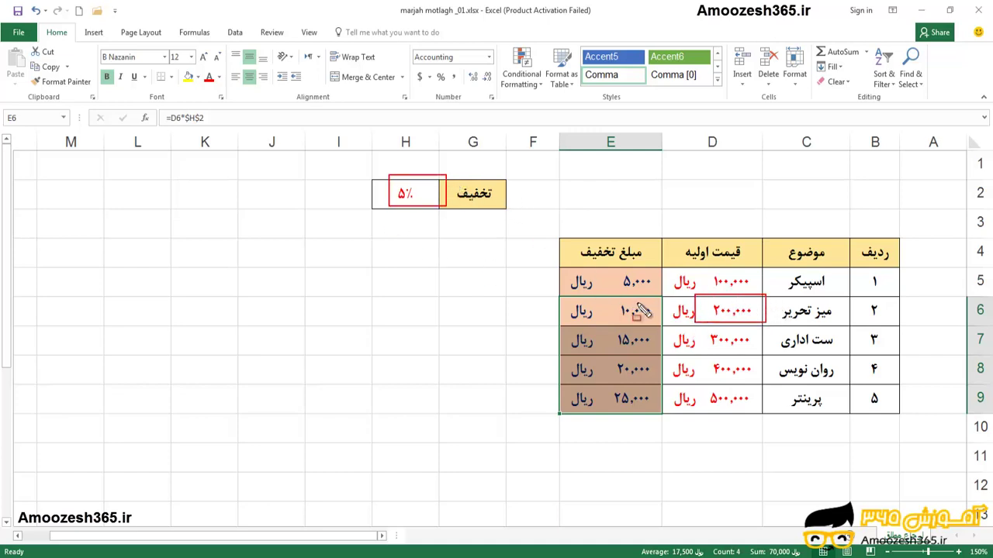
{"action": "mouse_move", "coordinate": [747, 330]}
{"action": "left_mouse_down"}
{"action": "mouse_move", "coordinate": [701, 349]}
{"action": "mouse_move", "coordinate": [697, 414]}
{"action": "left_mouse_up"}
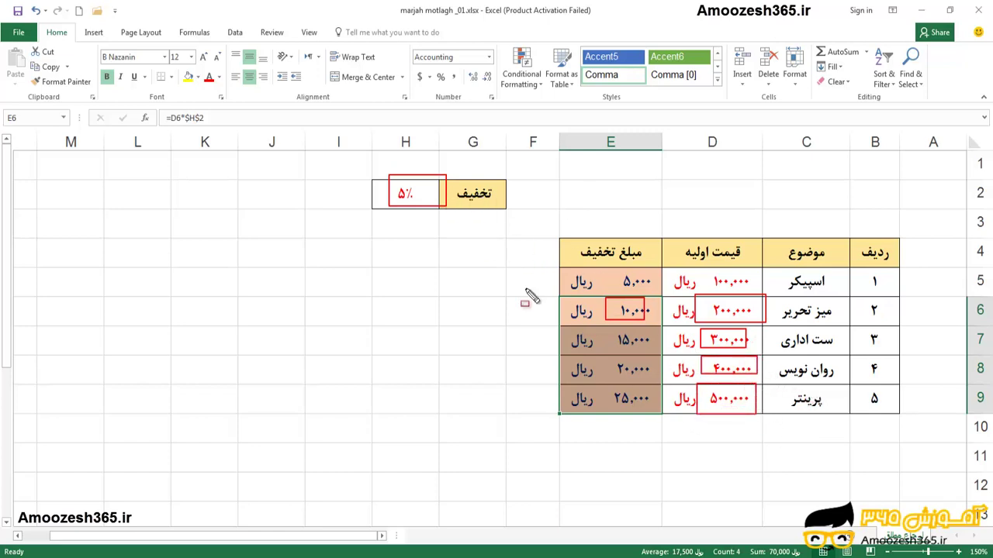
{"action": "key", "text": "Escape"}
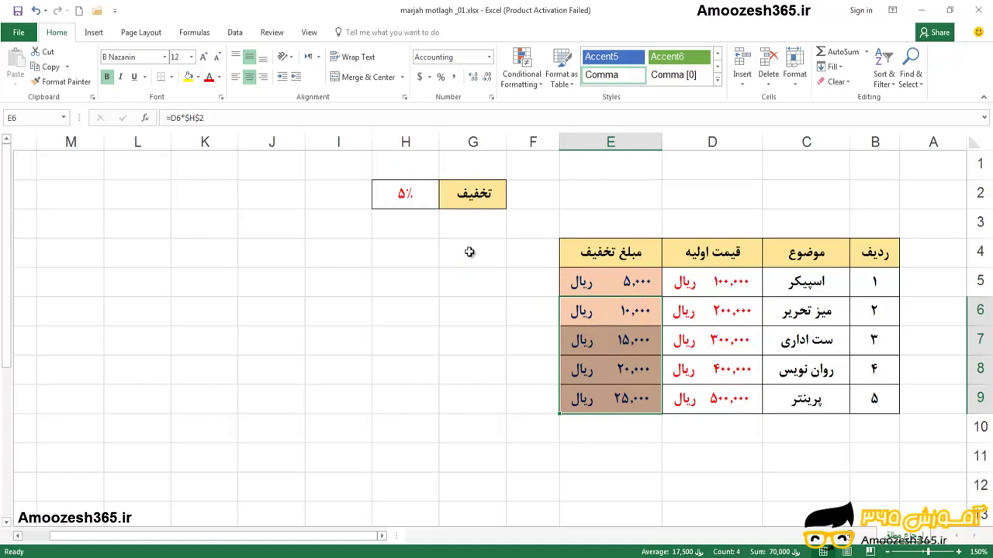
{"action": "double_click", "coordinate": [633, 314]}
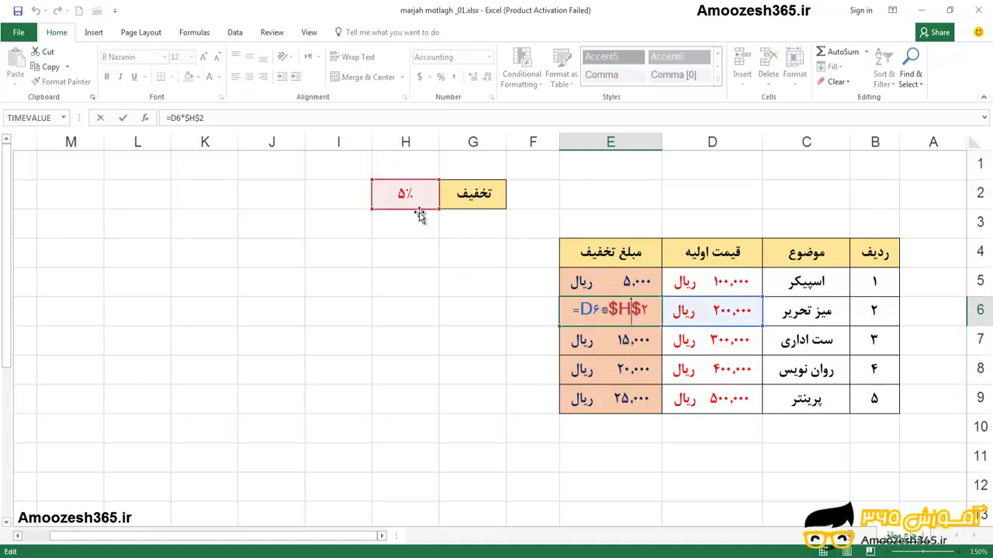
{"action": "key", "text": "Return"}
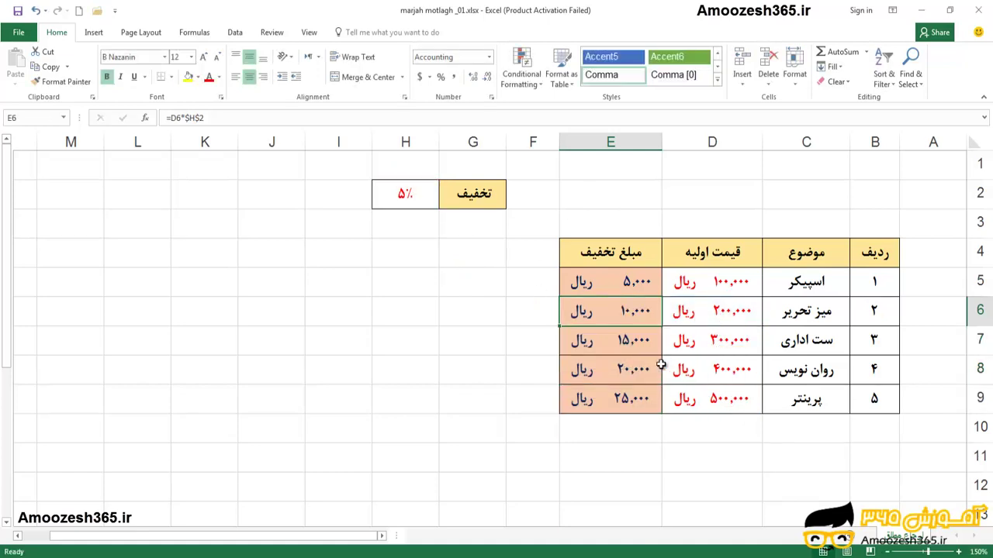
{"action": "double_click", "coordinate": [635, 342]}
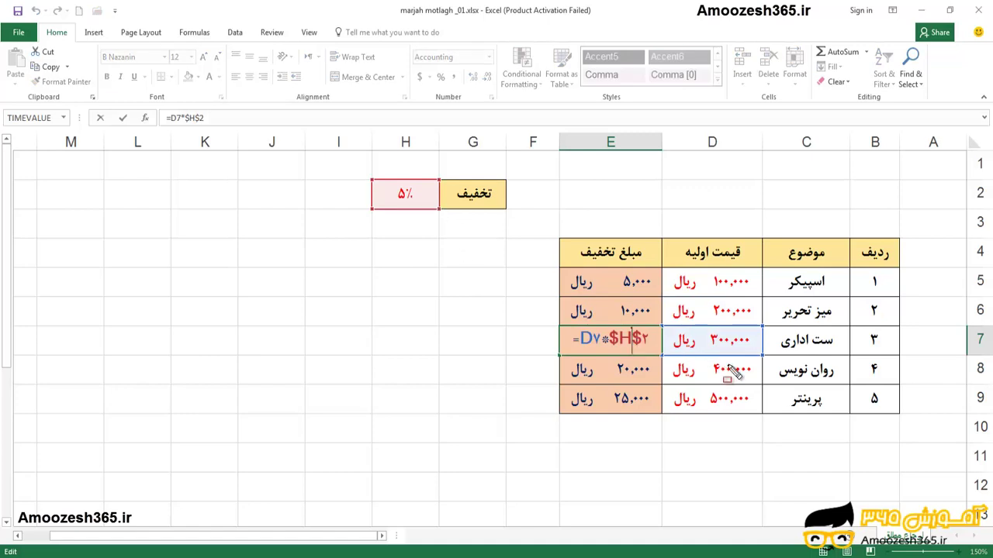
{"action": "left_click_drag", "start_coordinate": [654, 326], "coordinate": [609, 356]}
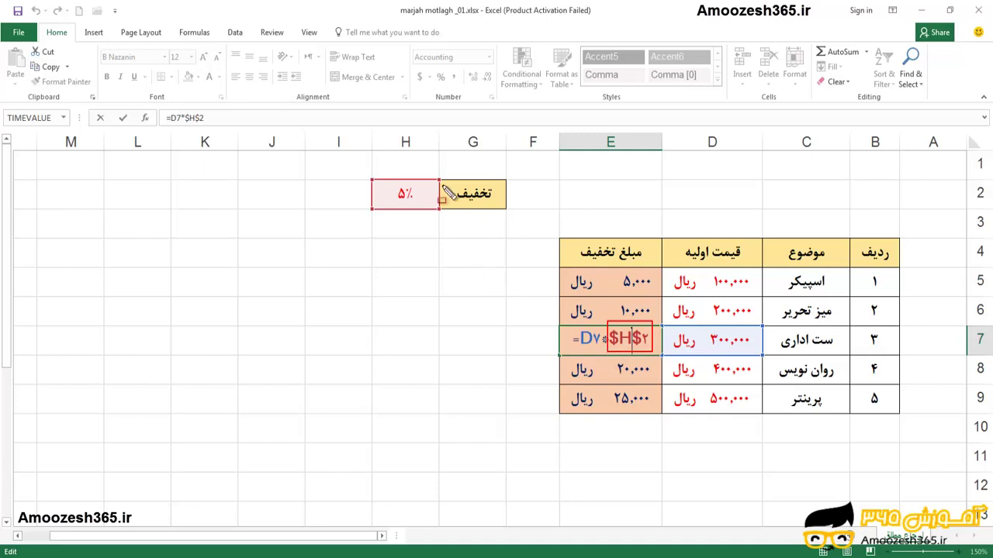
{"action": "left_click_drag", "start_coordinate": [445, 164], "coordinate": [359, 219]}
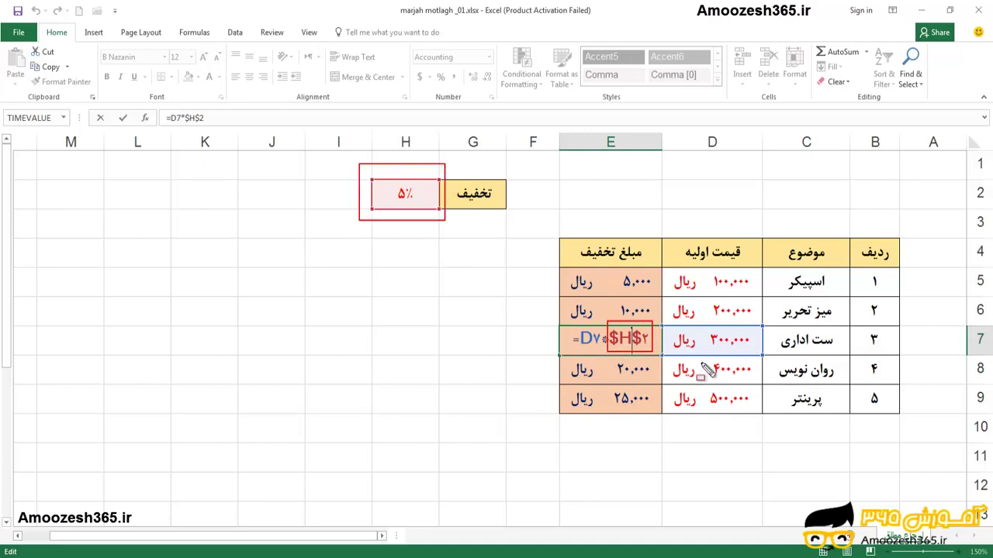
{"action": "key", "text": "Escape"}
{"action": "key", "text": "Return"}
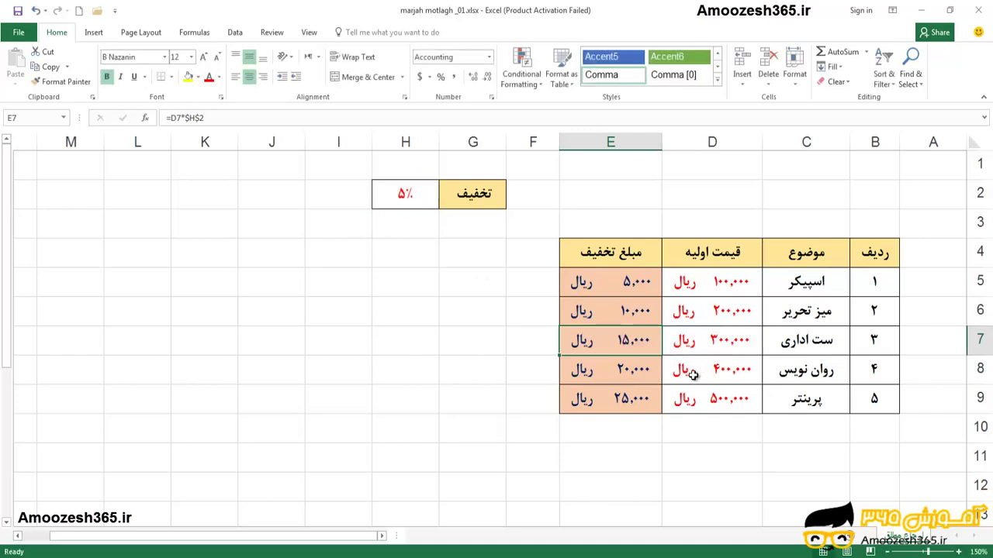
{"action": "double_click", "coordinate": [645, 377]}
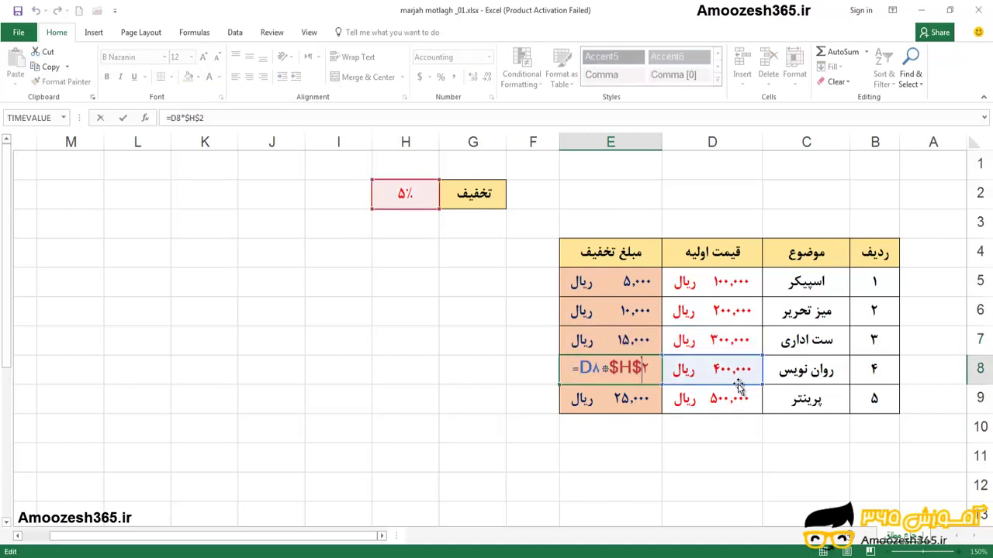
{"action": "key", "text": "Return"}
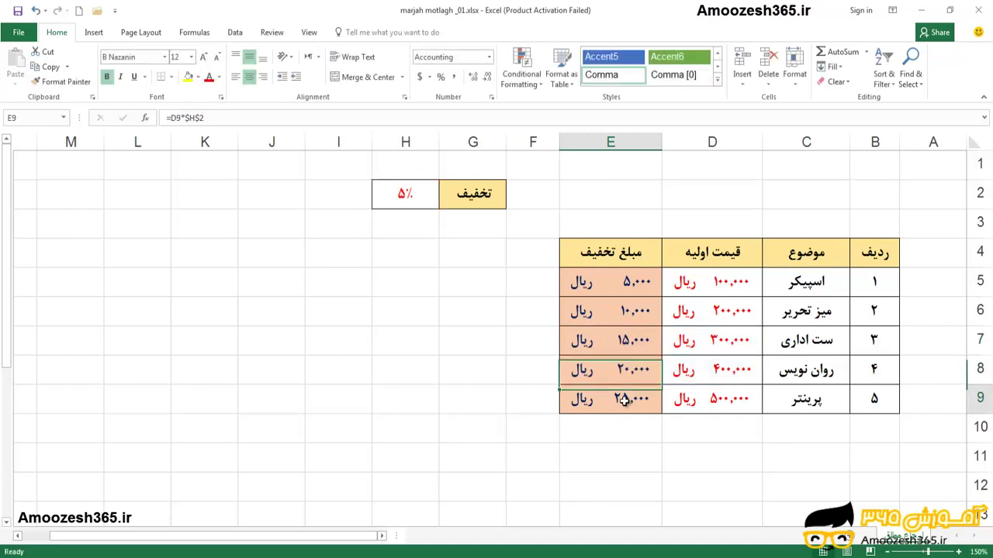
{"action": "double_click", "coordinate": [611, 406]}
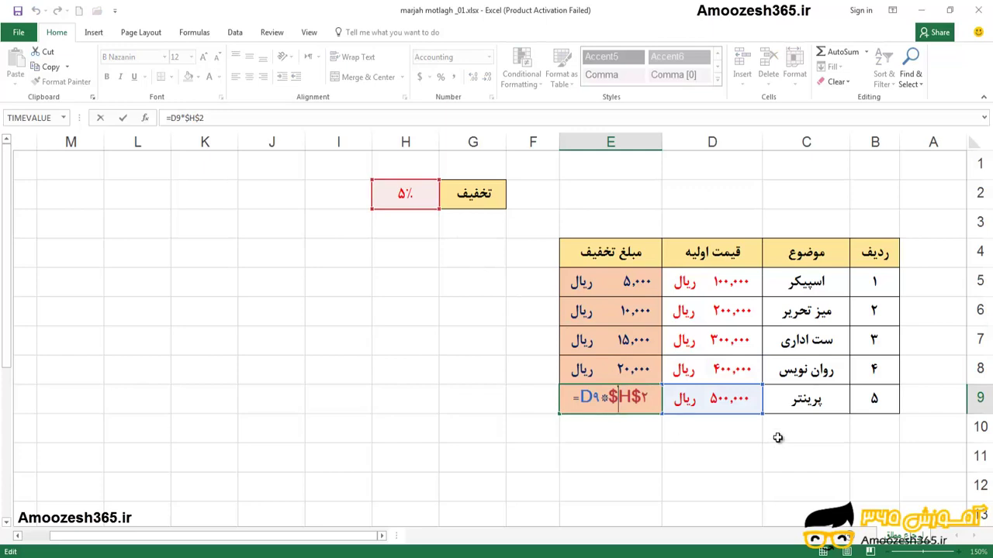
{"action": "key", "text": "ctrl+Return"}
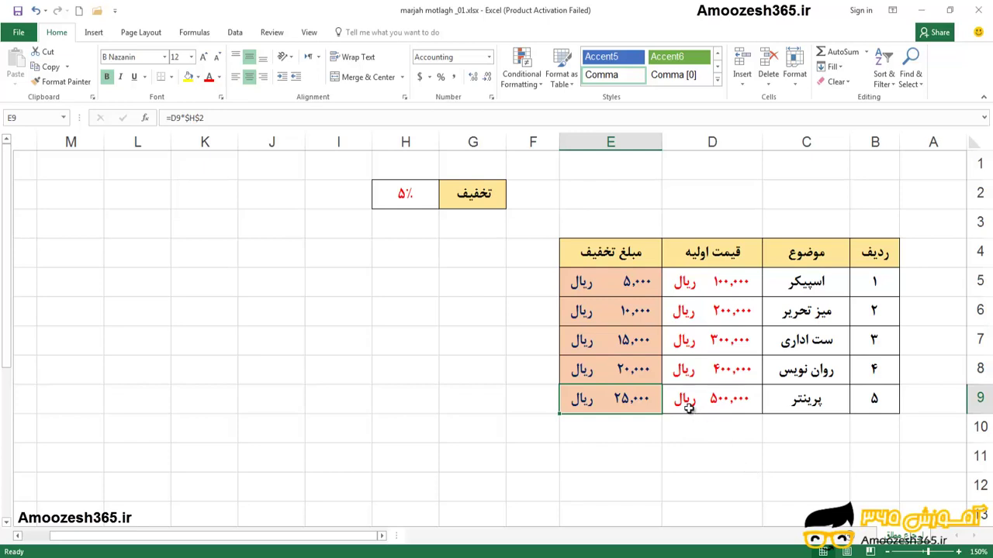
{"action": "left_click", "coordinate": [399, 193]}
{"action": "double_click", "coordinate": [646, 283]}
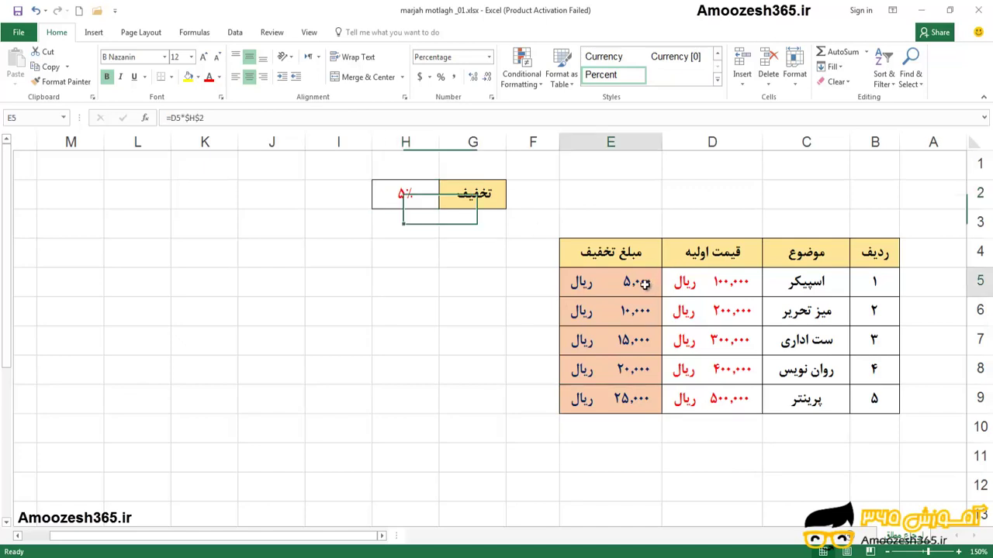
{"action": "left_click_drag", "start_coordinate": [610, 280], "coordinate": [663, 284]}
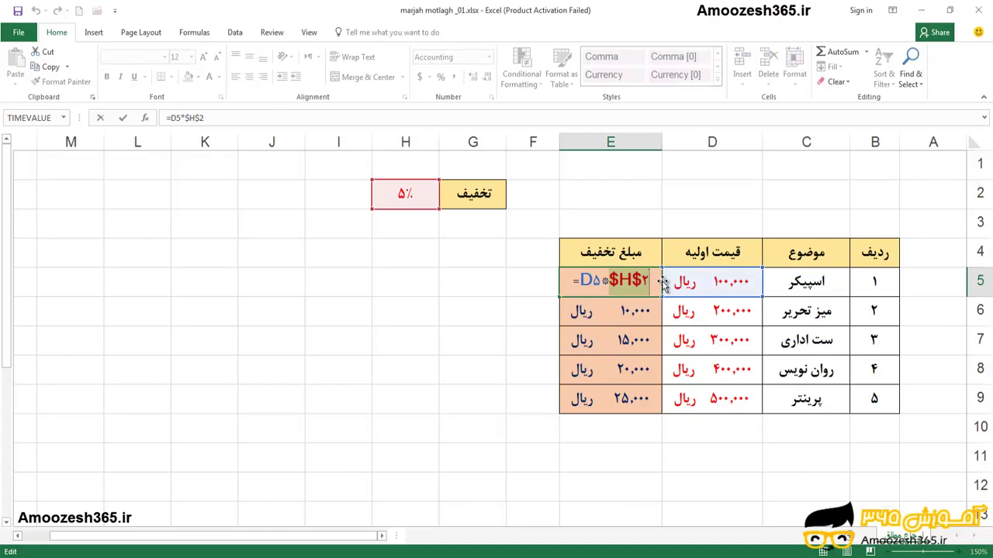
{"action": "key", "text": "Escape"}
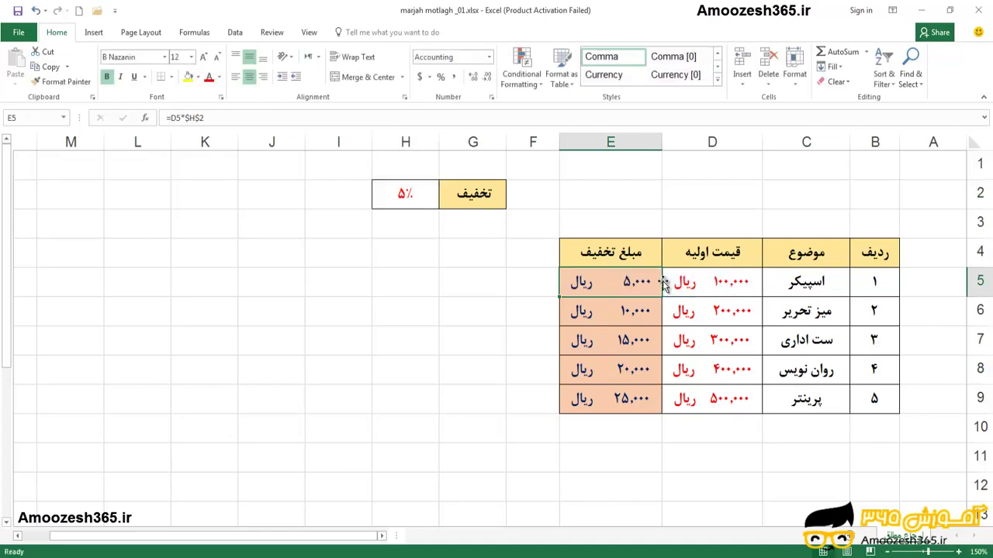